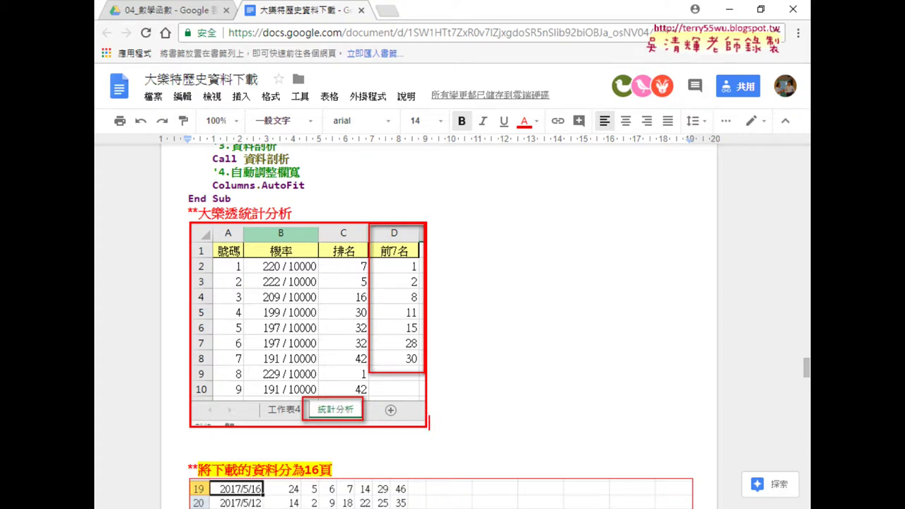
Open the 05檢視與參照函數練習 workbook from its folder and display the LOOKUP sheet
{"action": "mouse_move", "coordinate": [453, 508]}
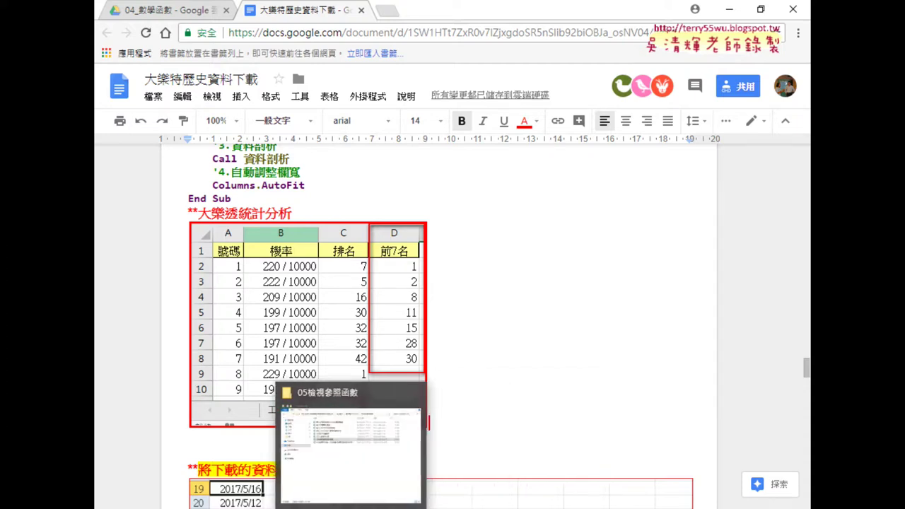
{"action": "left_click", "coordinate": [382, 439]}
{"action": "double_click", "coordinate": [381, 263]}
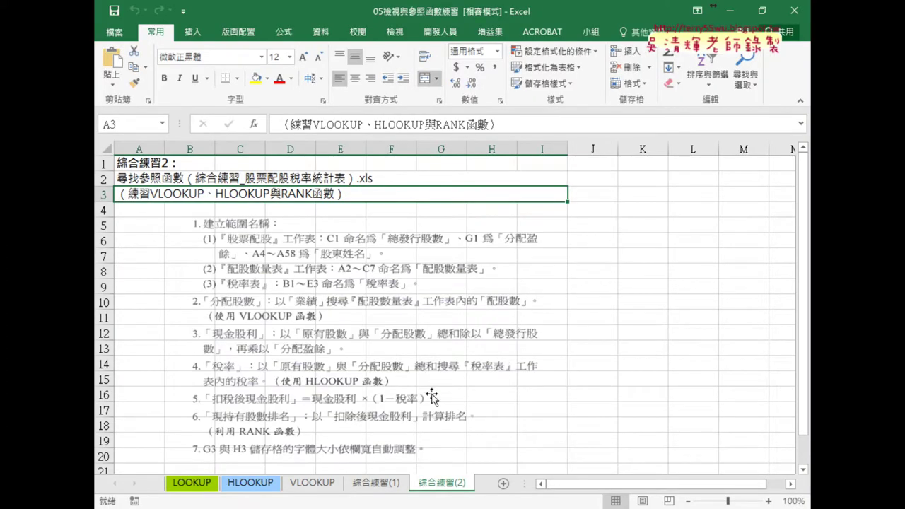
{"action": "left_click", "coordinate": [192, 487]}
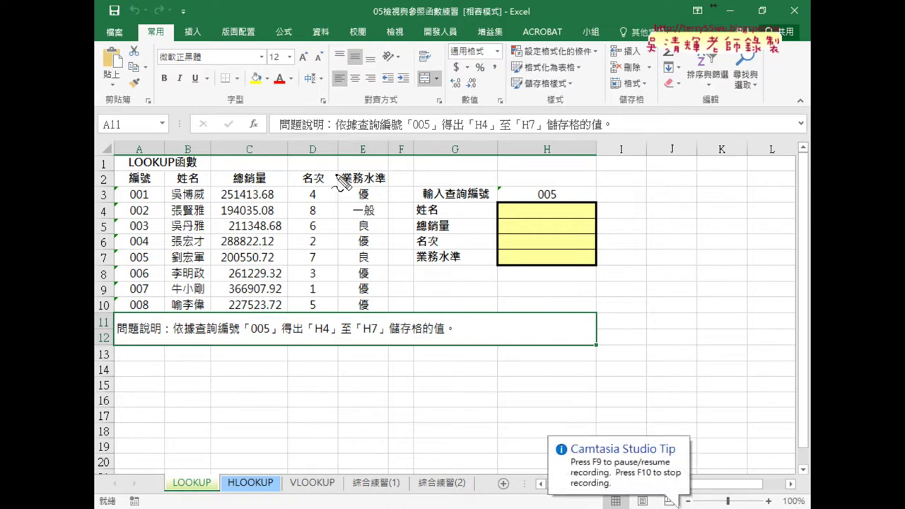
{"action": "left_click_drag", "start_coordinate": [401, 142], "coordinate": [401, 353]}
{"action": "mouse_move", "coordinate": [389, 155]}
{"action": "left_mouse_down"}
{"action": "mouse_move", "coordinate": [349, 156]}
{"action": "mouse_move", "coordinate": [360, 168]}
{"action": "mouse_move", "coordinate": [434, 163]}
{"action": "mouse_move", "coordinate": [428, 168]}
{"action": "left_mouse_up"}
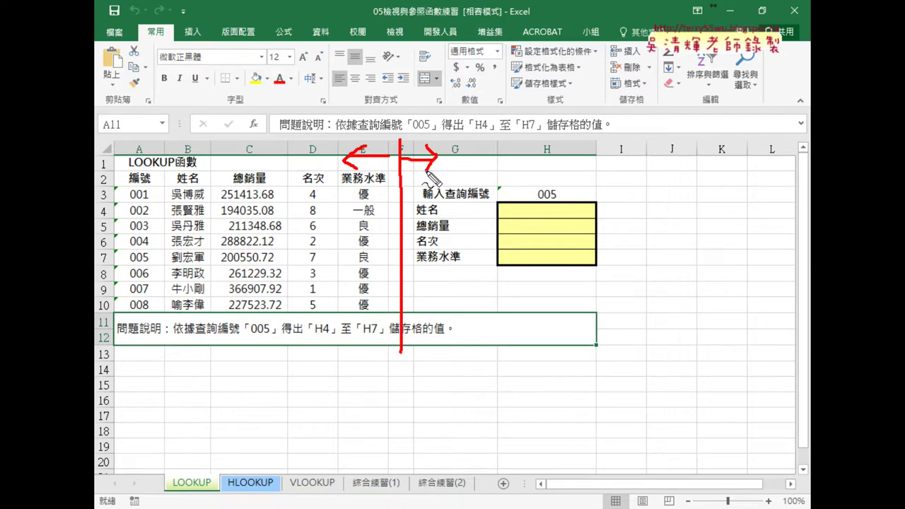
{"action": "left_click_drag", "start_coordinate": [556, 188], "coordinate": [557, 198]}
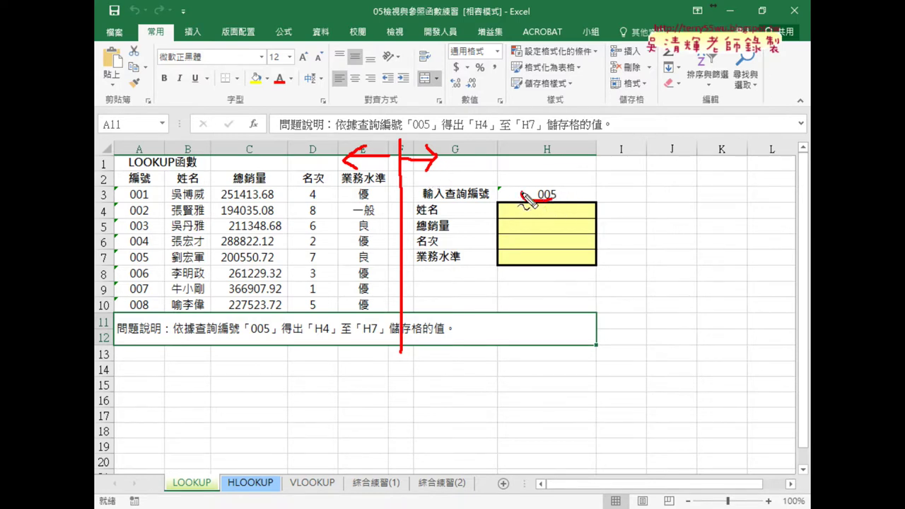
{"action": "mouse_move", "coordinate": [120, 271]}
{"action": "left_mouse_down"}
{"action": "mouse_move", "coordinate": [390, 248]}
{"action": "mouse_move", "coordinate": [122, 277]}
{"action": "left_mouse_up"}
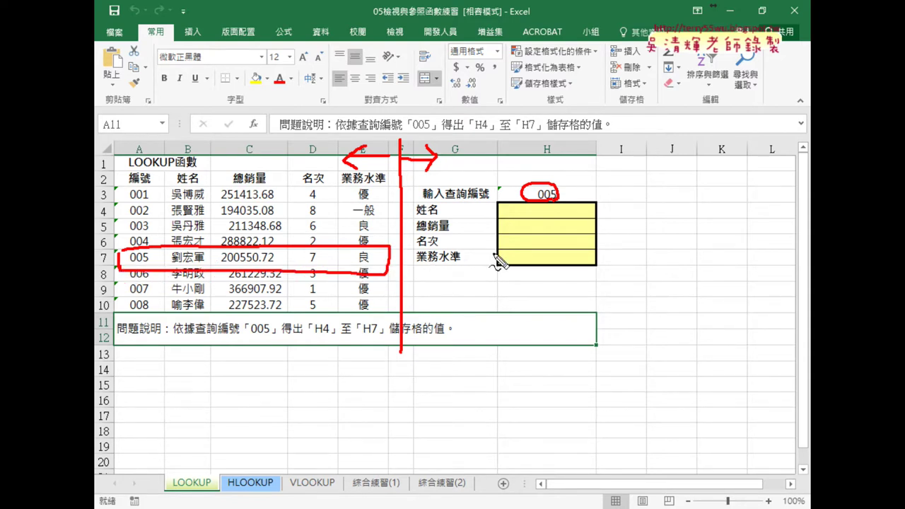
{"action": "mouse_move", "coordinate": [489, 199]}
{"action": "left_mouse_down"}
{"action": "mouse_move", "coordinate": [535, 206]}
{"action": "mouse_move", "coordinate": [491, 265]}
{"action": "left_mouse_up"}
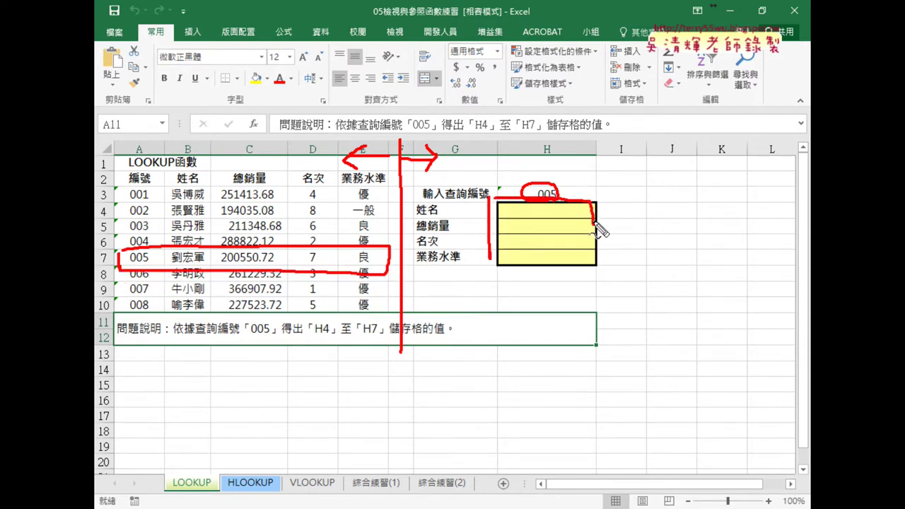
{"action": "left_click_drag", "start_coordinate": [357, 253], "coordinate": [467, 234]}
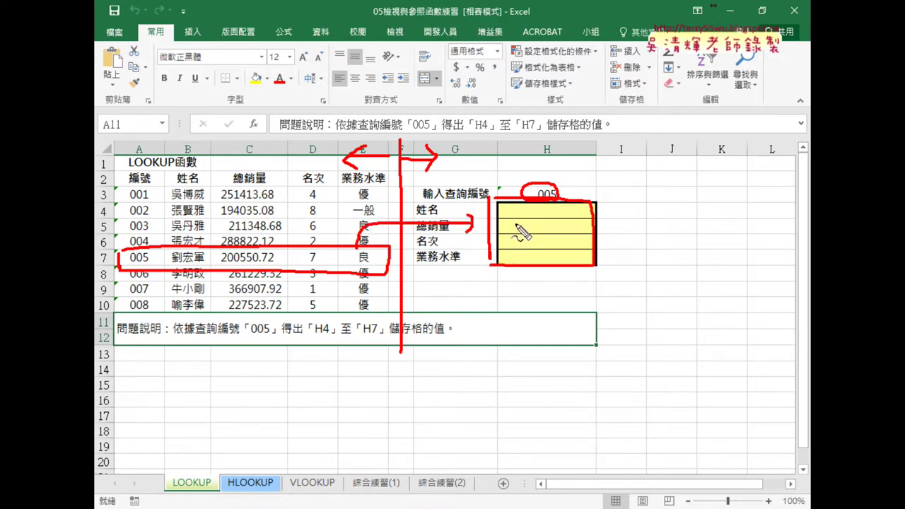
{"action": "left_click_drag", "start_coordinate": [570, 214], "coordinate": [551, 261]}
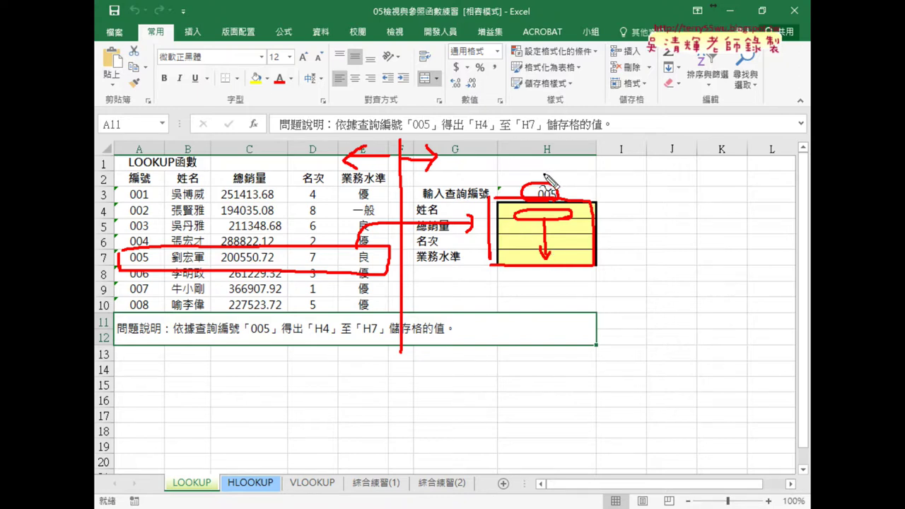
{"action": "key", "text": "Escape"}
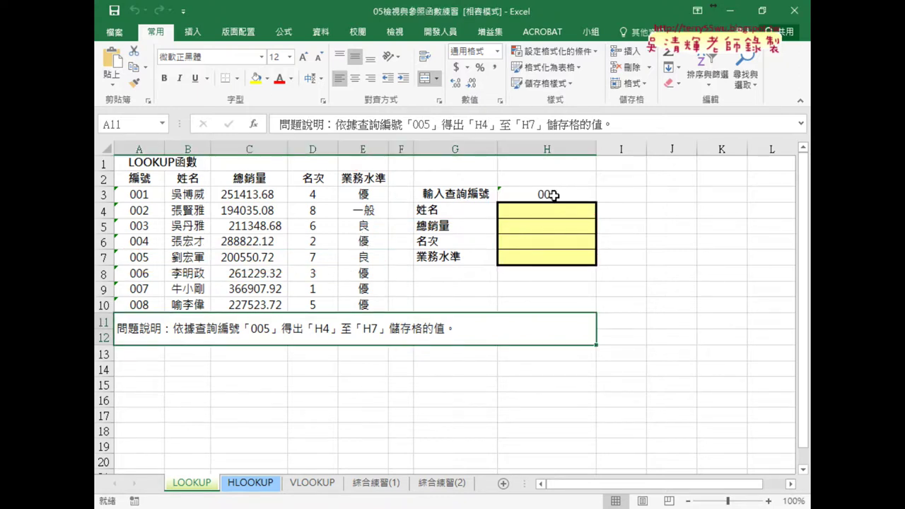
Select H4 for the name result and show Insert Function's category list
{"action": "left_click", "coordinate": [554, 195]}
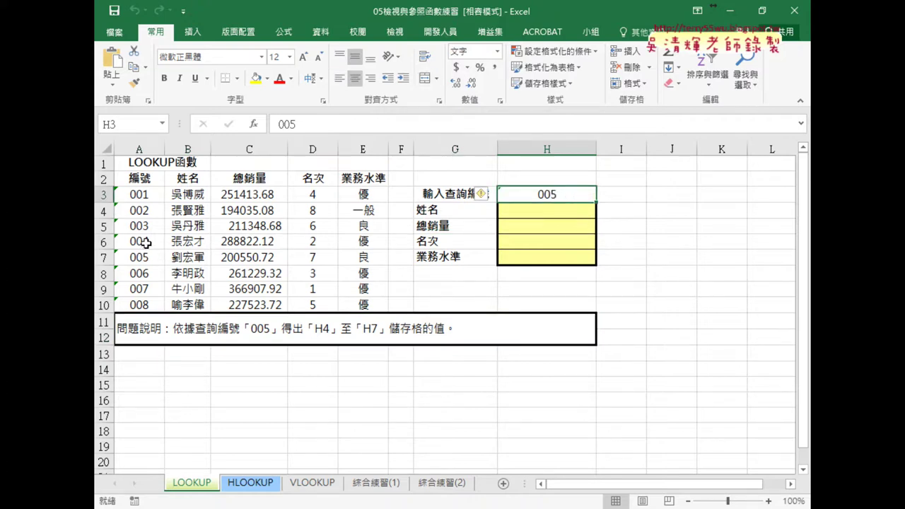
{"action": "left_click_drag", "start_coordinate": [174, 242], "coordinate": [376, 242]}
{"action": "left_click", "coordinate": [591, 210]}
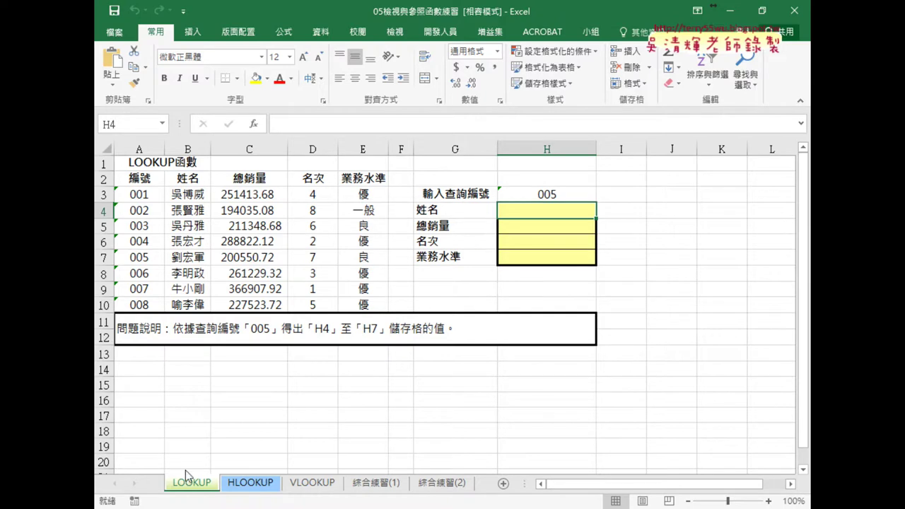
{"action": "left_click", "coordinate": [253, 124]}
{"action": "left_click", "coordinate": [546, 175]}
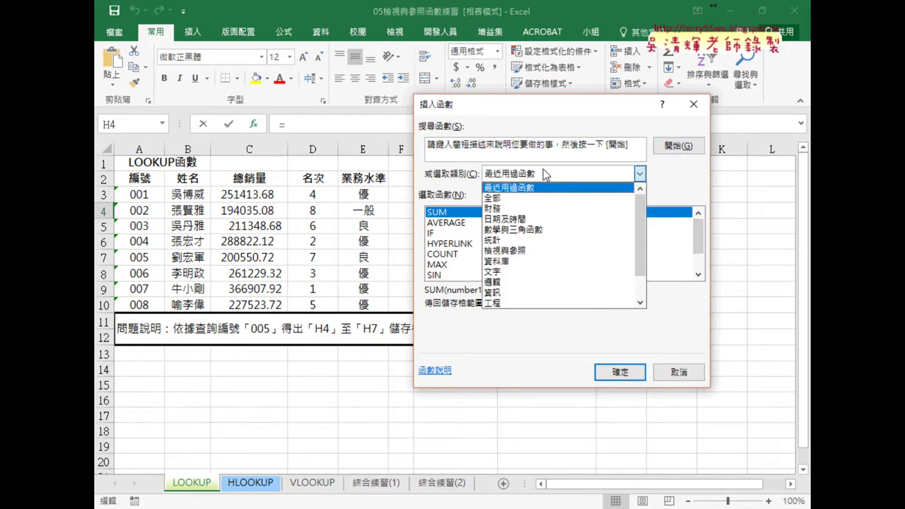
Pick the 檢視與參照 category and review the INDEX, INDIRECT, LOOKUP and MATCH descriptions
{"action": "left_click", "coordinate": [546, 252]}
{"action": "left_click_drag", "start_coordinate": [699, 229], "coordinate": [701, 249]}
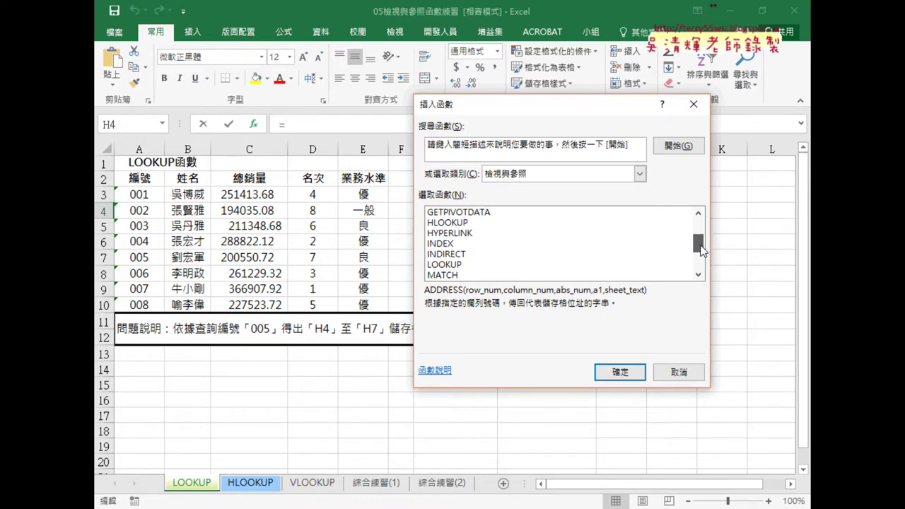
{"action": "left_click", "coordinate": [456, 244]}
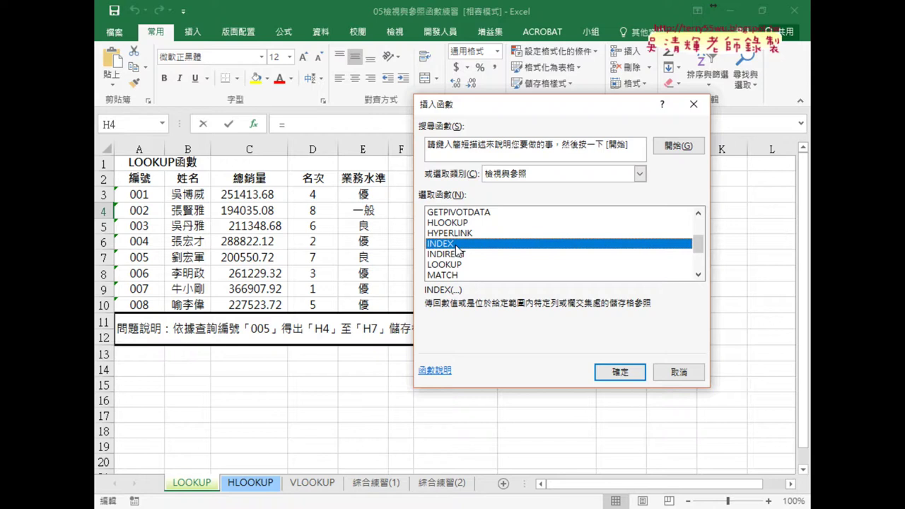
{"action": "left_click", "coordinate": [456, 254]}
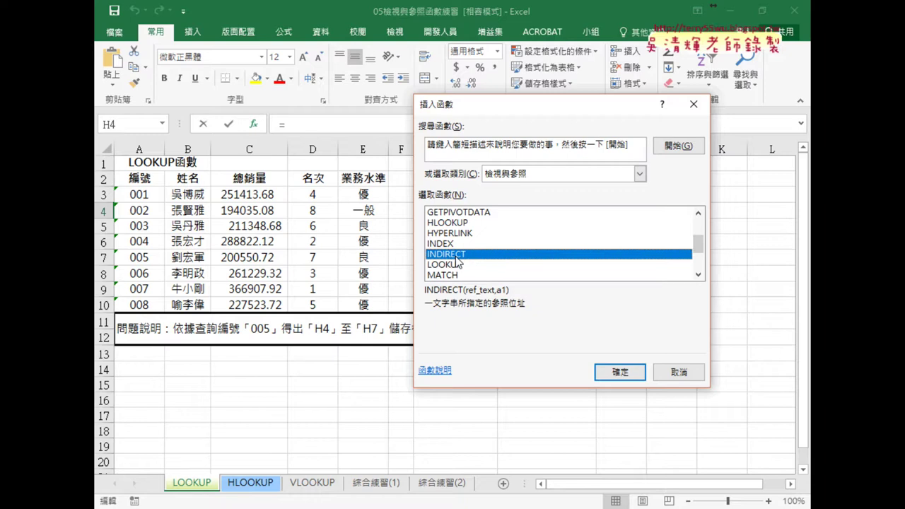
{"action": "left_click", "coordinate": [459, 265]}
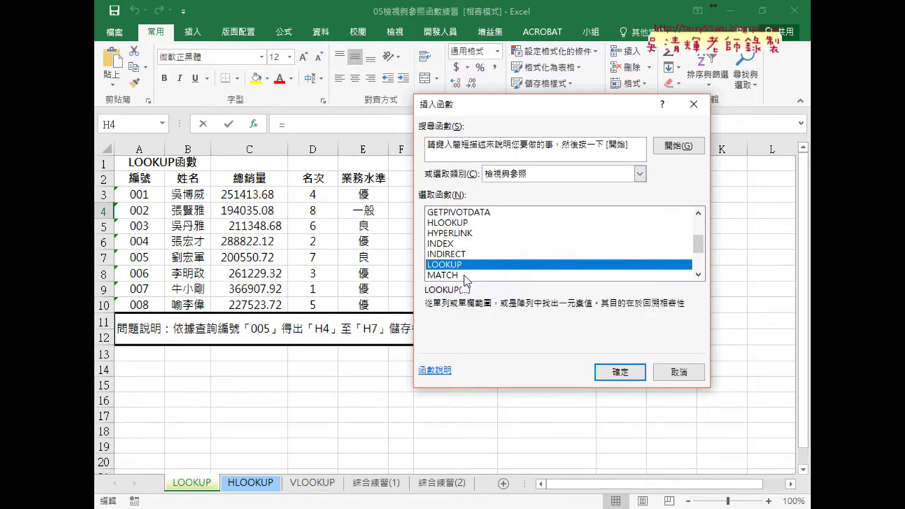
{"action": "left_click", "coordinate": [464, 275]}
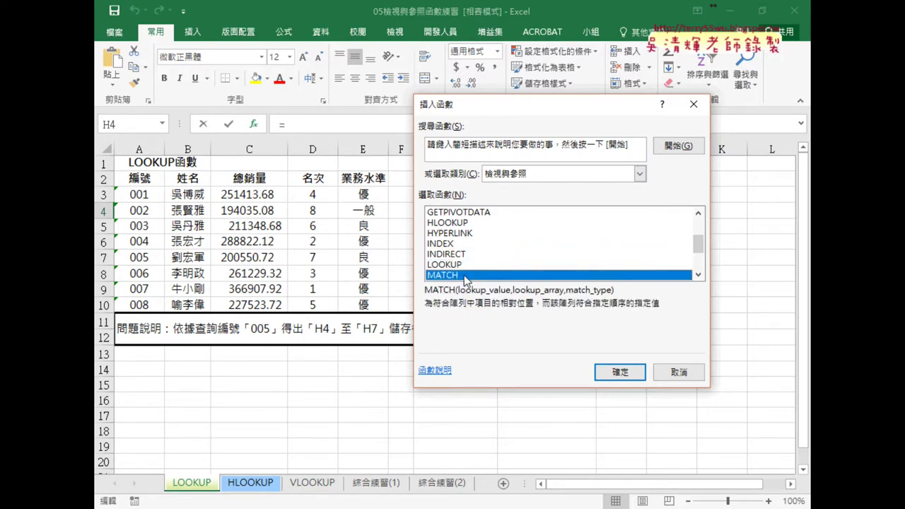
Preview OFFSET, then select VLOOKUP and insert it into H4
{"action": "left_click", "coordinate": [698, 274]}
{"action": "left_click", "coordinate": [699, 274]}
{"action": "left_click", "coordinate": [698, 274]}
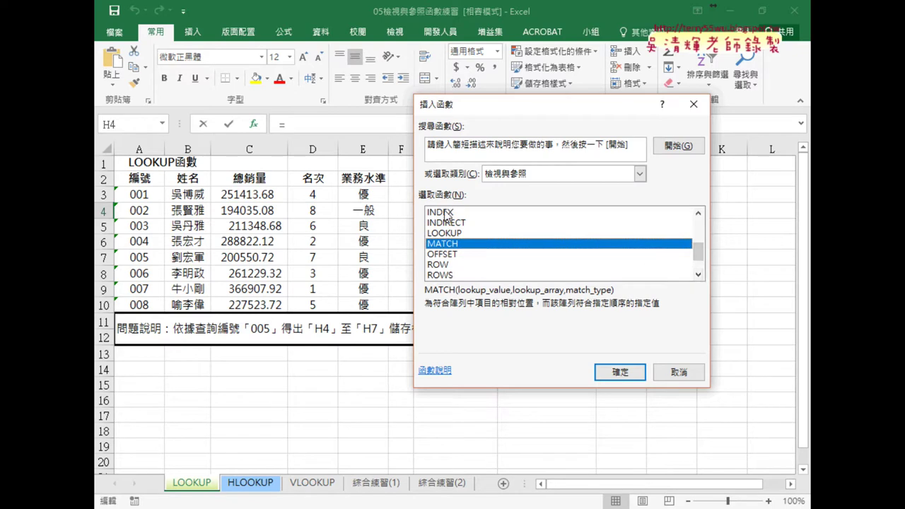
{"action": "left_click", "coordinate": [450, 255]}
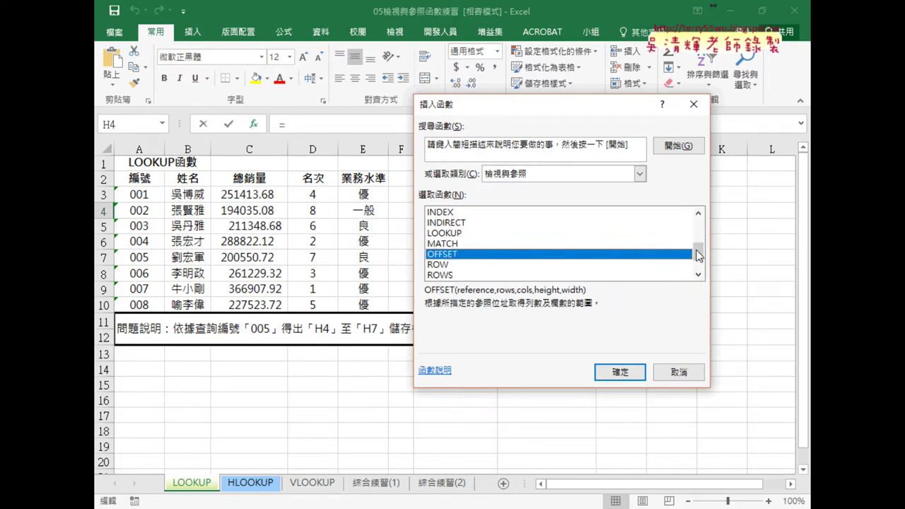
{"action": "scroll", "coordinate": [453, 265], "scroll_direction": "down", "scroll_amount": 1}
{"action": "left_click", "coordinate": [452, 275]}
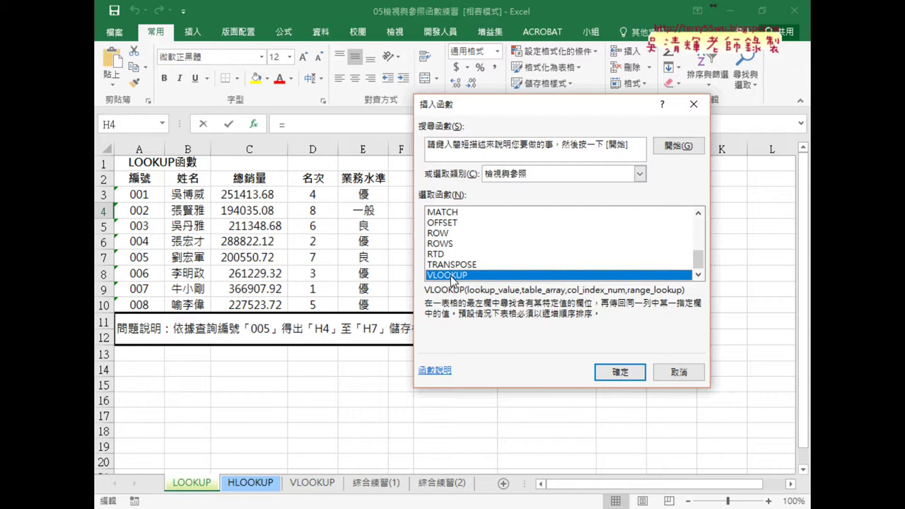
{"action": "left_click", "coordinate": [615, 372]}
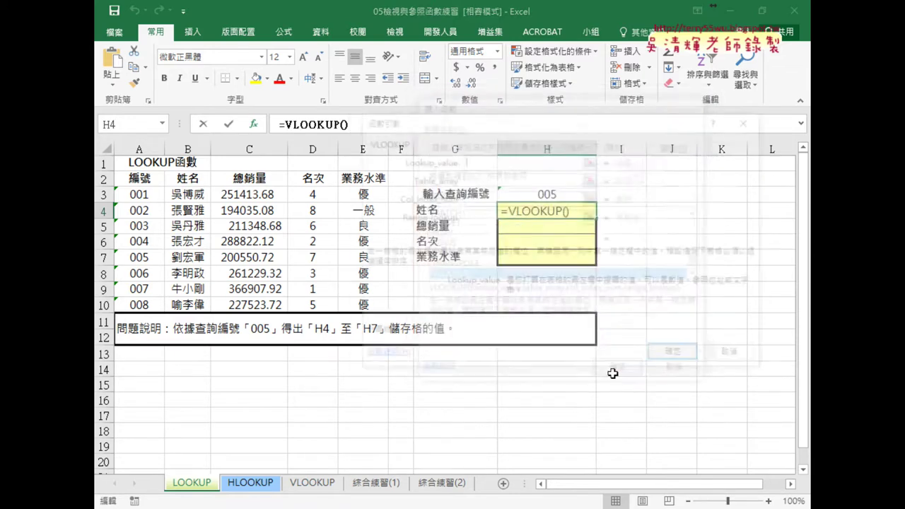
Set Lookup_value to H3 and Table_array to A3:E10
{"action": "left_click_drag", "start_coordinate": [541, 120], "coordinate": [552, 263]}
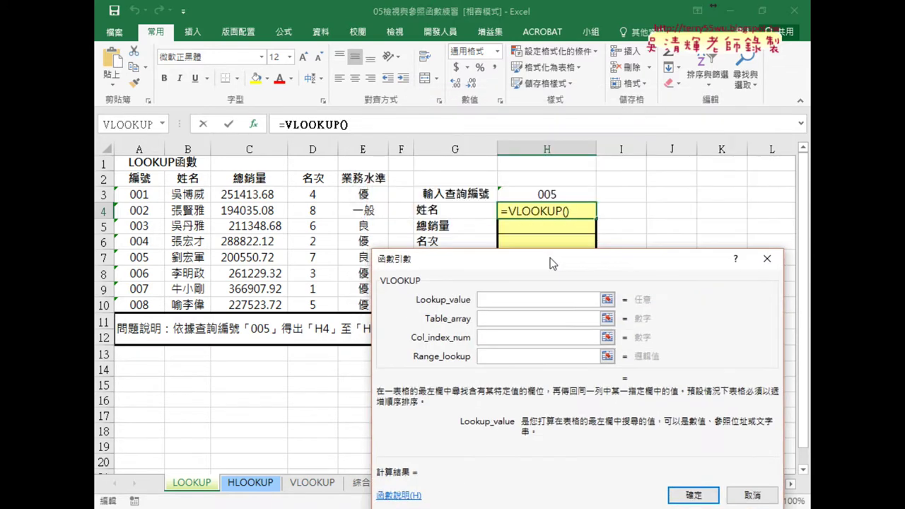
{"action": "left_click", "coordinate": [548, 191]}
{"action": "left_click", "coordinate": [487, 319]}
{"action": "left_click_drag", "start_coordinate": [142, 194], "coordinate": [365, 310]}
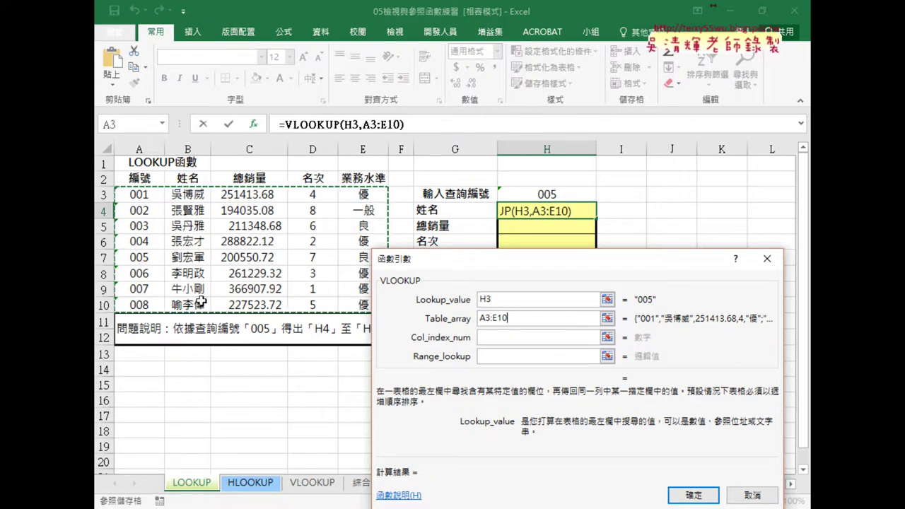
Enter Col_index_num 2 and Range_lookup 0, then confirm the formula
{"action": "left_click", "coordinate": [488, 337]}
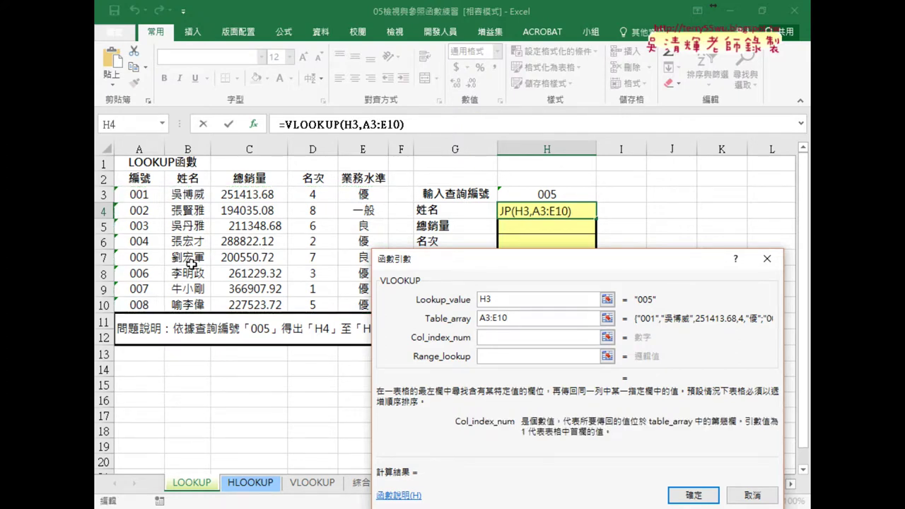
{"action": "type", "text": "2"}
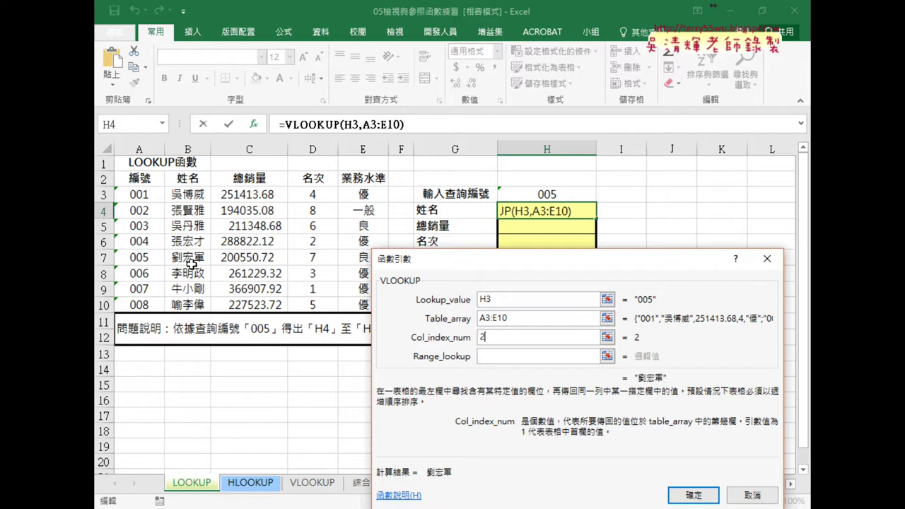
{"action": "left_click", "coordinate": [497, 356]}
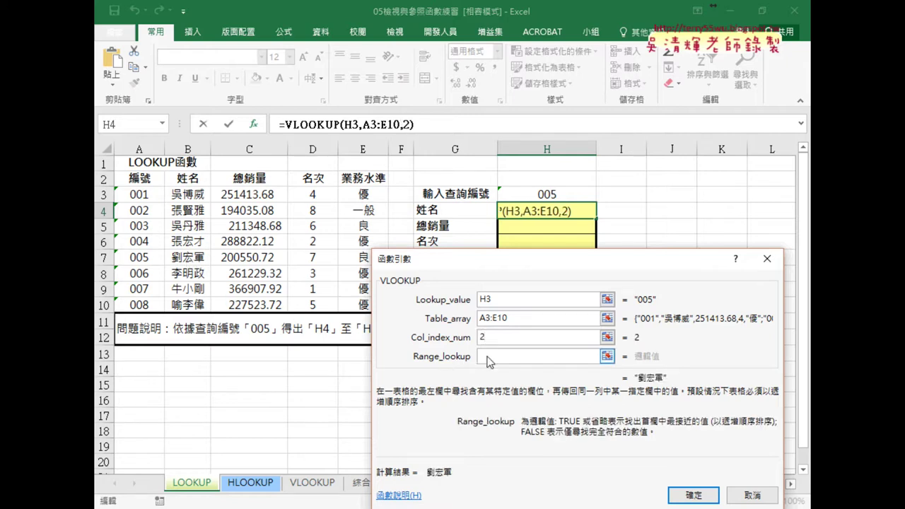
{"action": "type", "text": "0"}
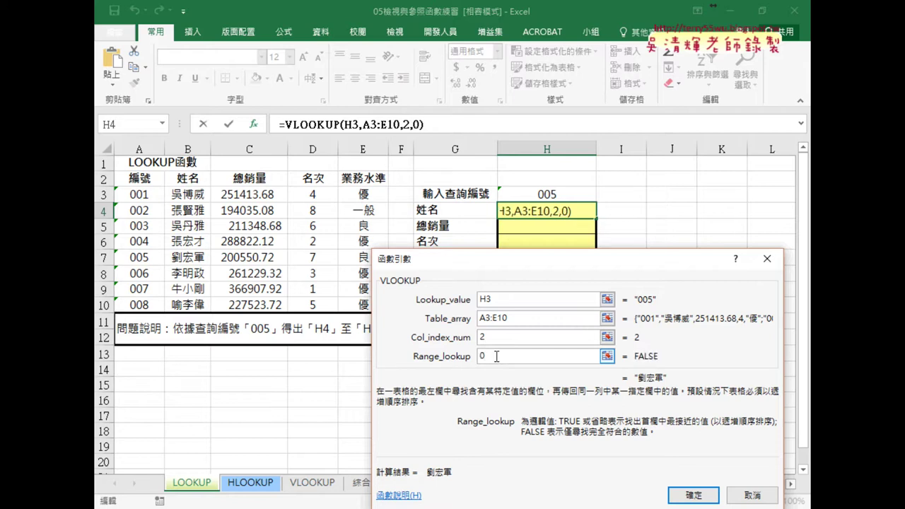
{"action": "key", "text": "BackSpace"}
{"action": "type", "text": "1"}
{"action": "key", "text": "BackSpace"}
{"action": "type", "text": "0"}
{"action": "left_click", "coordinate": [699, 496]}
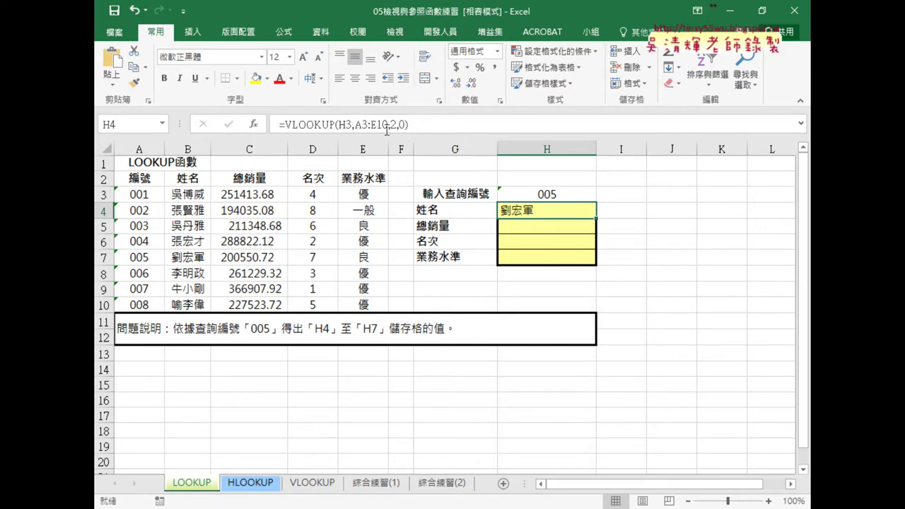
Reopen the Function Arguments for H4's VLOOKUP and move the dialog aside
{"action": "left_click", "coordinate": [309, 125]}
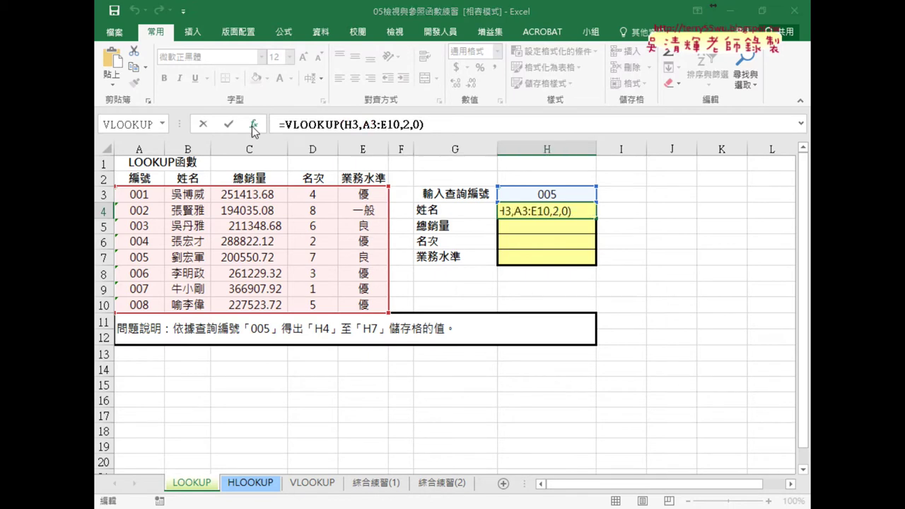
{"action": "left_click", "coordinate": [253, 124]}
{"action": "left_click_drag", "start_coordinate": [497, 270], "coordinate": [583, 286]}
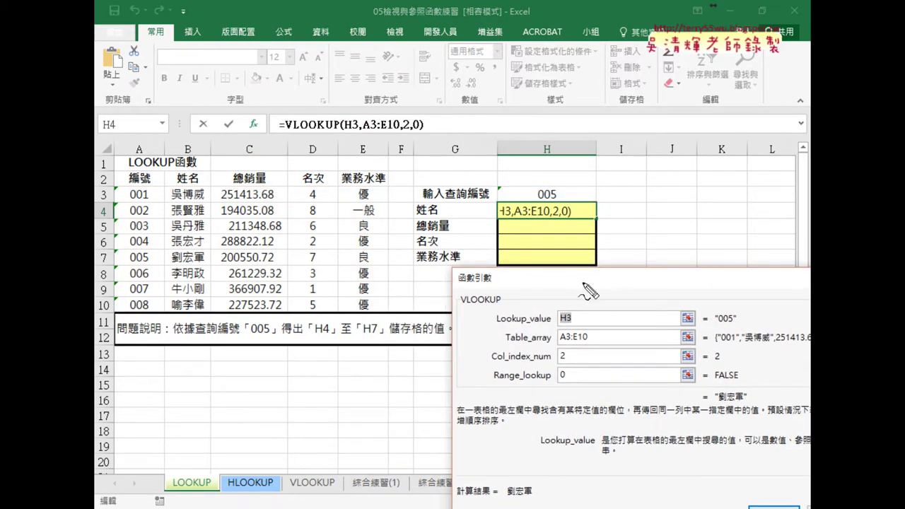
Annotate table columns 1–5 and circle column index 2 beside H4
{"action": "left_click_drag", "start_coordinate": [182, 161], "coordinate": [200, 178]}
{"action": "left_click_drag", "start_coordinate": [242, 148], "coordinate": [244, 169]}
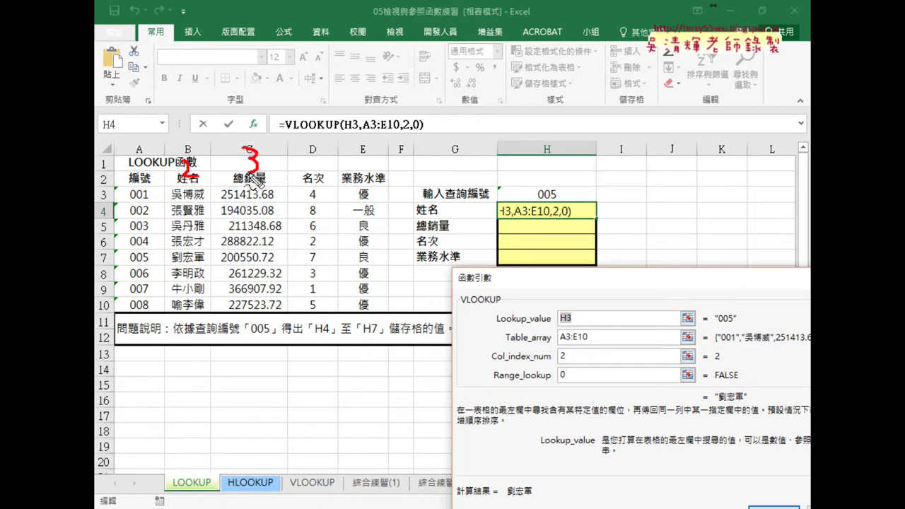
{"action": "left_click_drag", "start_coordinate": [312, 149], "coordinate": [316, 182]}
{"action": "left_click_drag", "start_coordinate": [358, 148], "coordinate": [376, 147]}
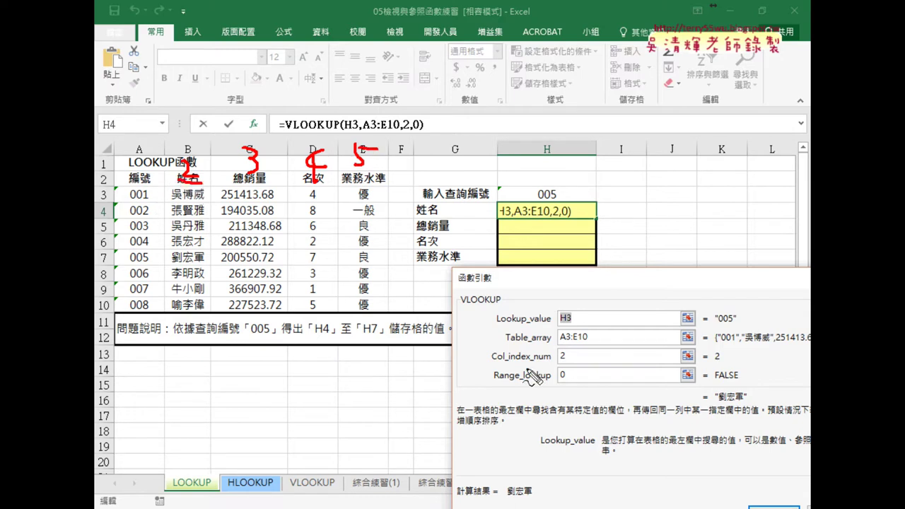
{"action": "left_click_drag", "start_coordinate": [556, 349], "coordinate": [563, 368]}
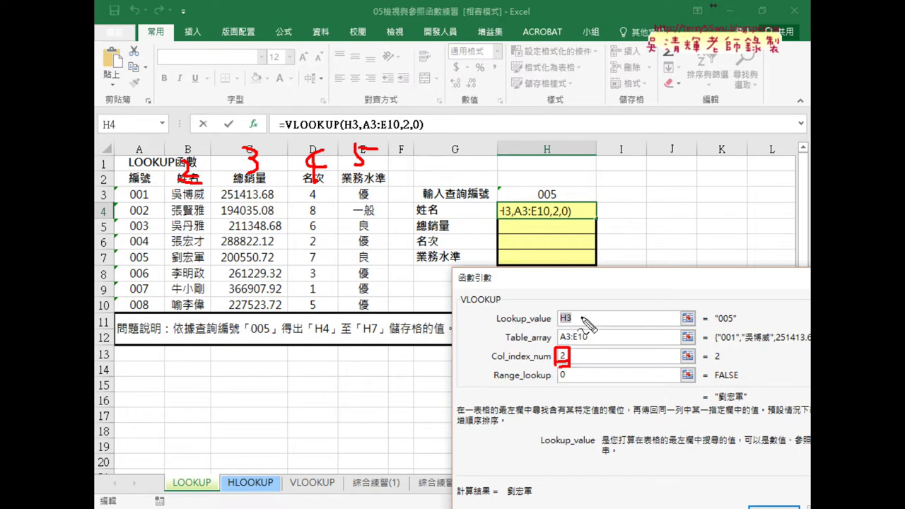
{"action": "mouse_move", "coordinate": [598, 212]}
{"action": "left_mouse_down"}
{"action": "mouse_move", "coordinate": [598, 264]}
{"action": "mouse_move", "coordinate": [602, 256]}
{"action": "left_mouse_up"}
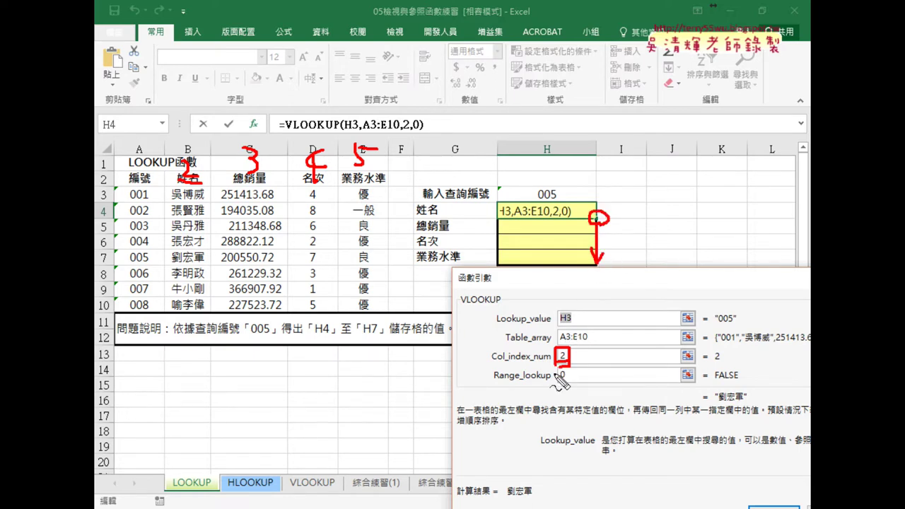
{"action": "left_click_drag", "start_coordinate": [623, 207], "coordinate": [639, 213]}
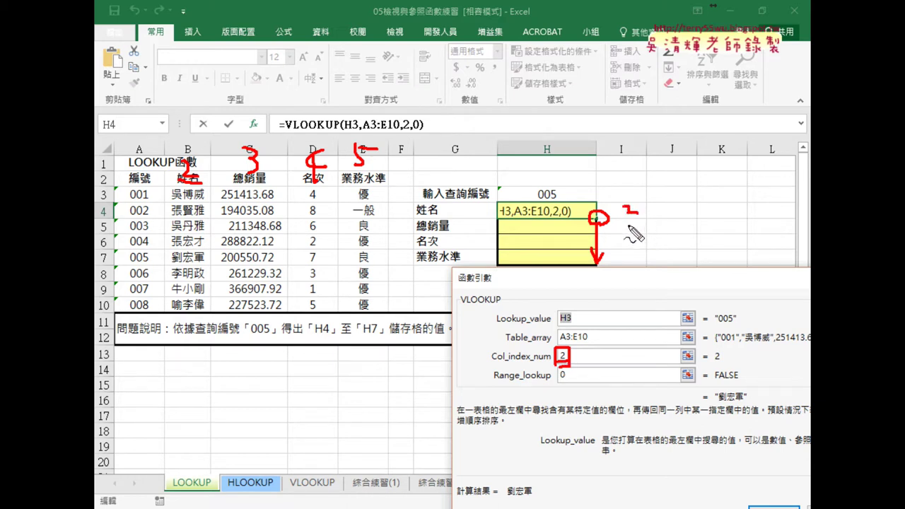